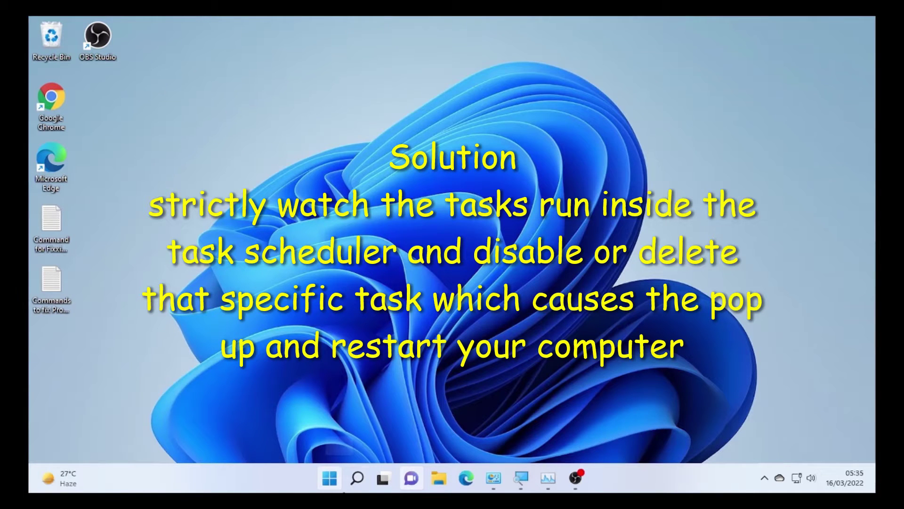
- Search Windows for 'task sche' and launch Task Scheduler to show its Task Scheduler Library
{"action": "left_click", "coordinate": [358, 480]}
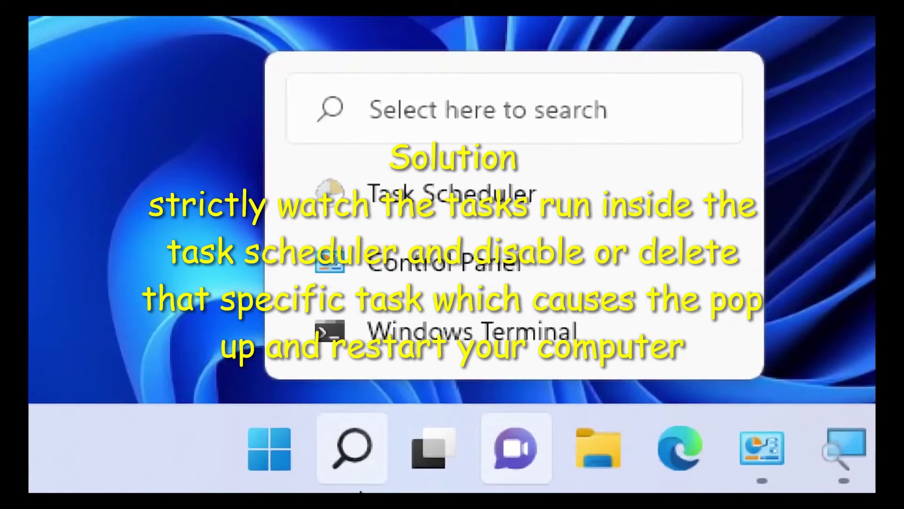
{"action": "left_click", "coordinate": [361, 464]}
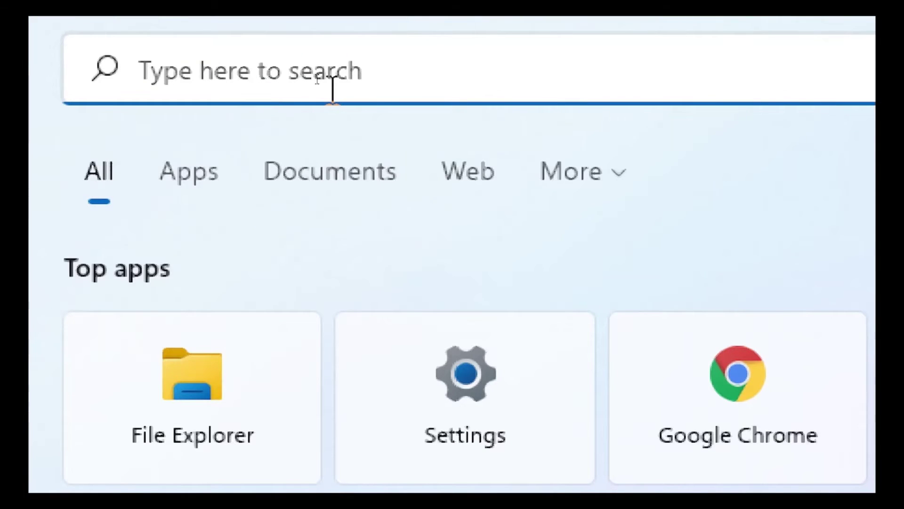
{"action": "type", "text": "ta"}
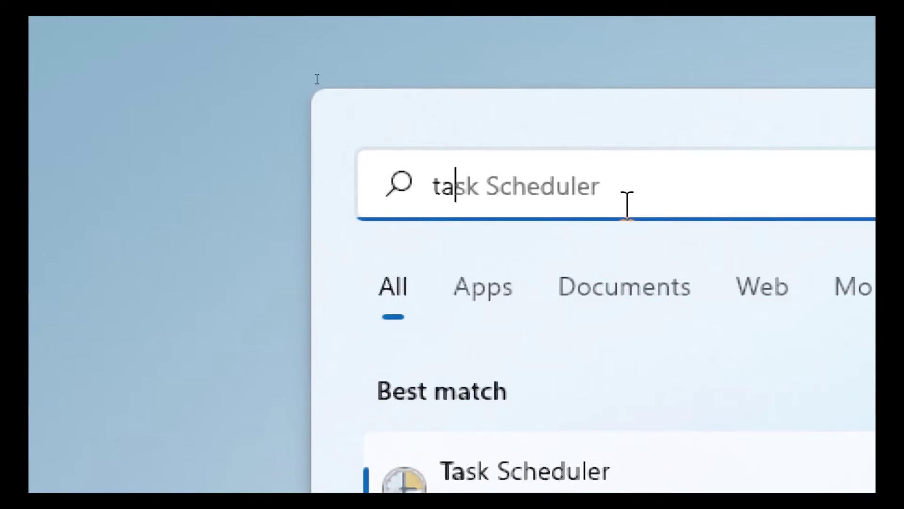
{"action": "type", "text": "sk sche"}
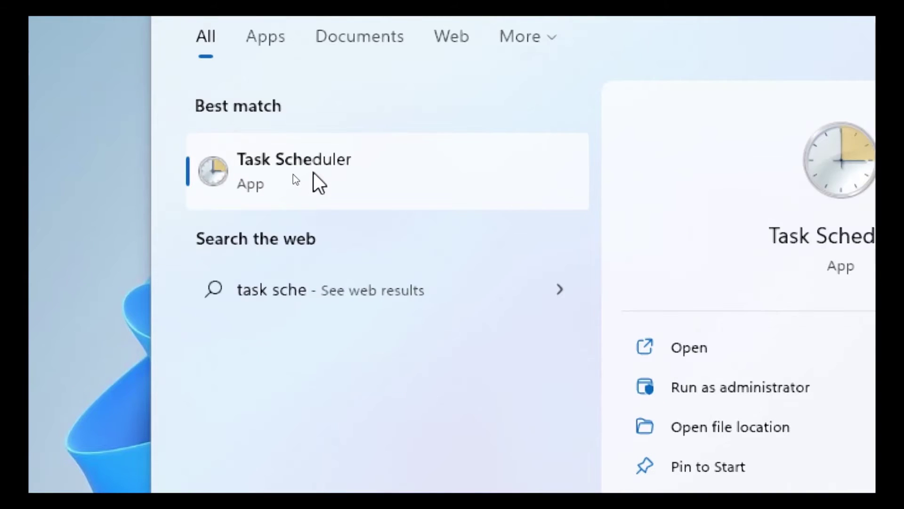
{"action": "left_click", "coordinate": [313, 171]}
{"action": "left_click", "coordinate": [306, 162]}
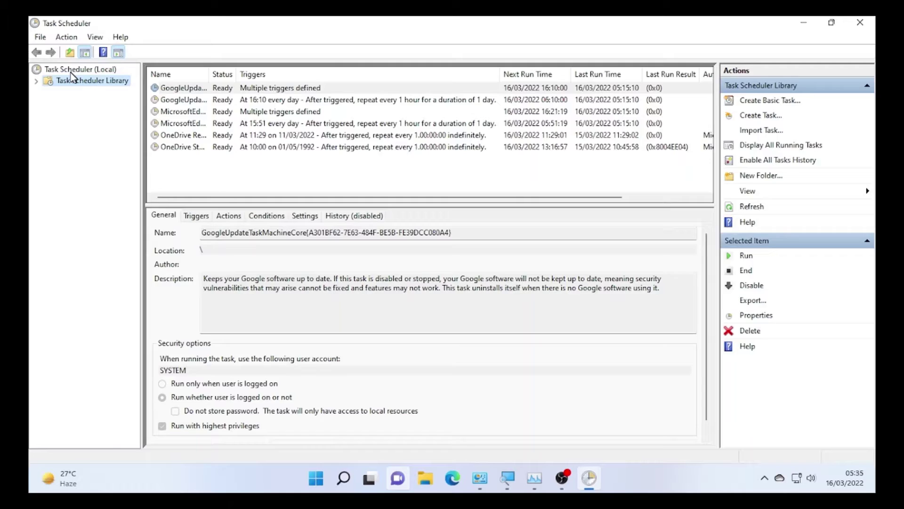
{"action": "left_click", "coordinate": [71, 72]}
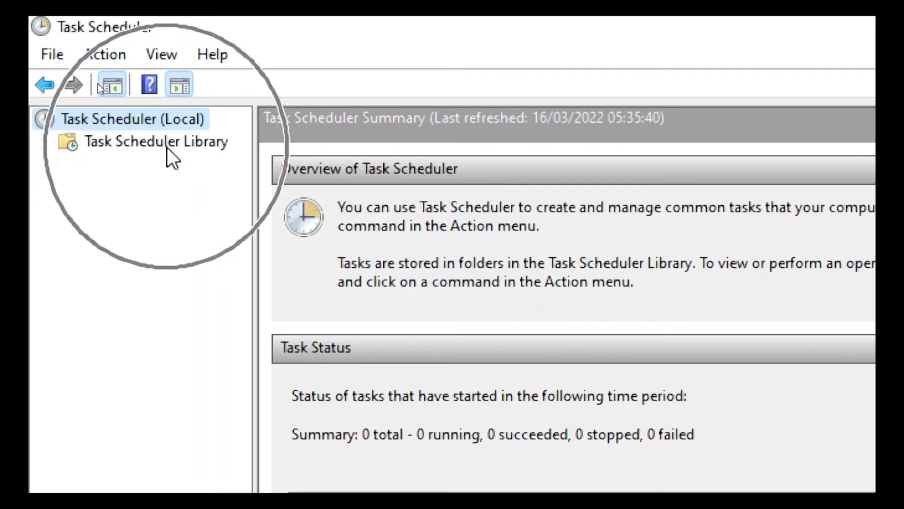
{"action": "left_click", "coordinate": [166, 146]}
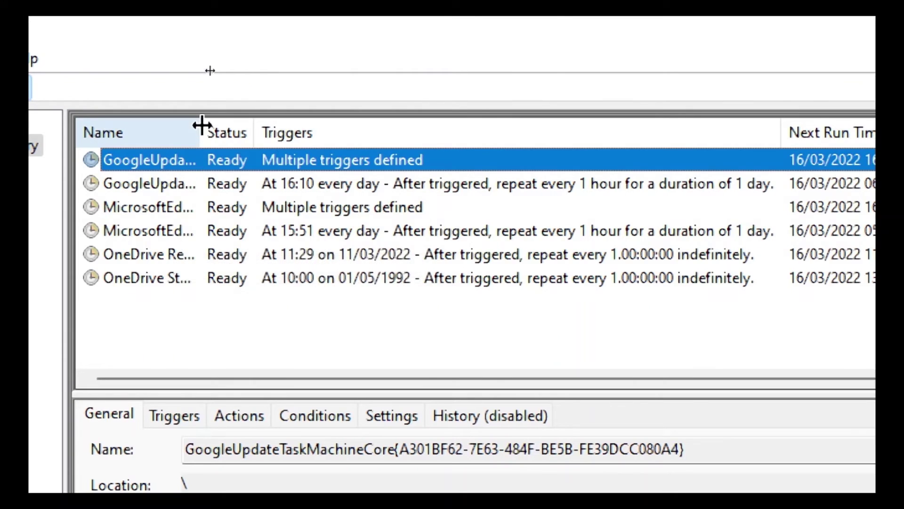
- Widen the Name column and select MicrosoftEdgeUpdateTaskMachineUA to view its General details
{"action": "left_click_drag", "start_coordinate": [202, 127], "coordinate": [303, 137]}
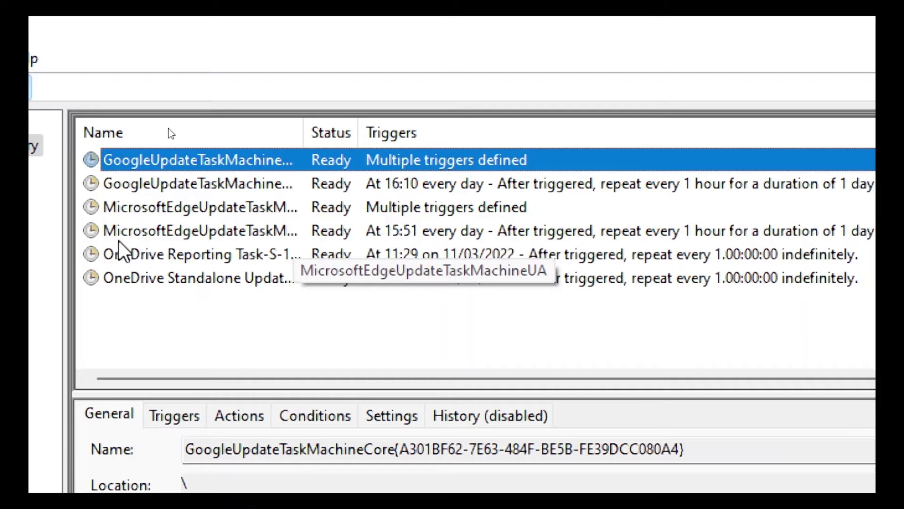
{"action": "left_click", "coordinate": [232, 232]}
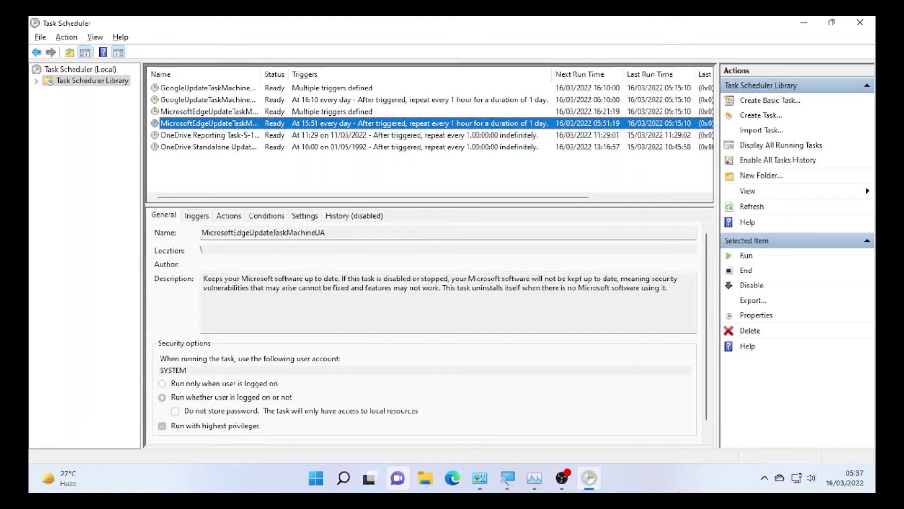
{"action": "mouse_move", "coordinate": [854, 485]}
- Sort by Last Run Time and show GoogleUpdateTaskMachineCore's log-on and daily 16:10 triggers
{"action": "left_click", "coordinate": [650, 88]}
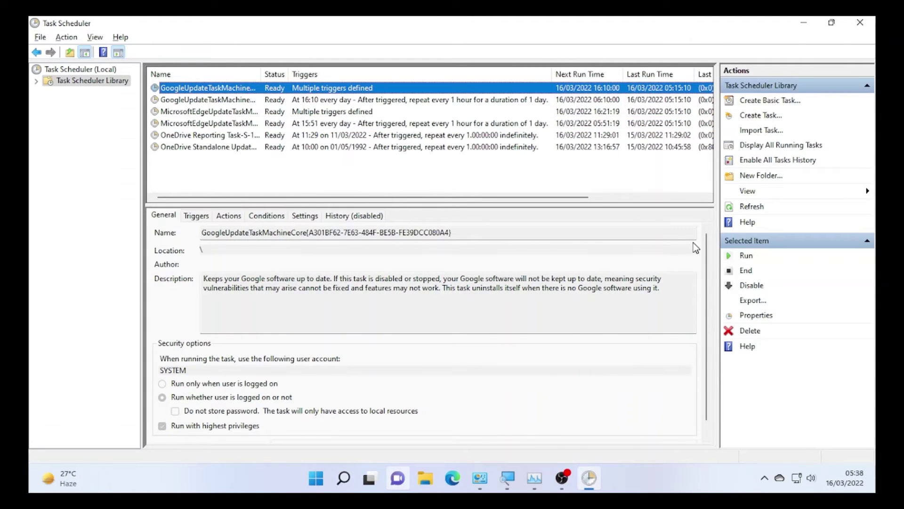
{"action": "left_click_drag", "start_coordinate": [565, 197], "coordinate": [655, 195]}
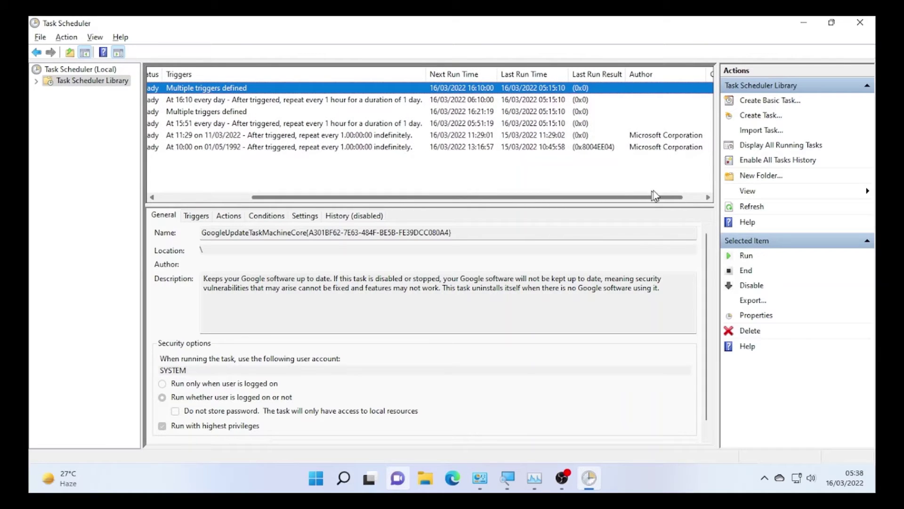
{"action": "left_click", "coordinate": [542, 74]}
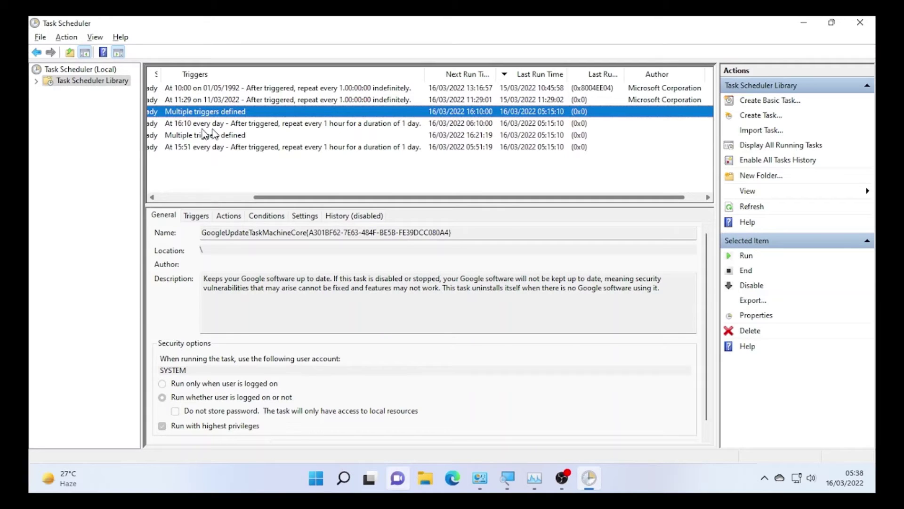
{"action": "left_click_drag", "start_coordinate": [322, 197], "coordinate": [190, 188]}
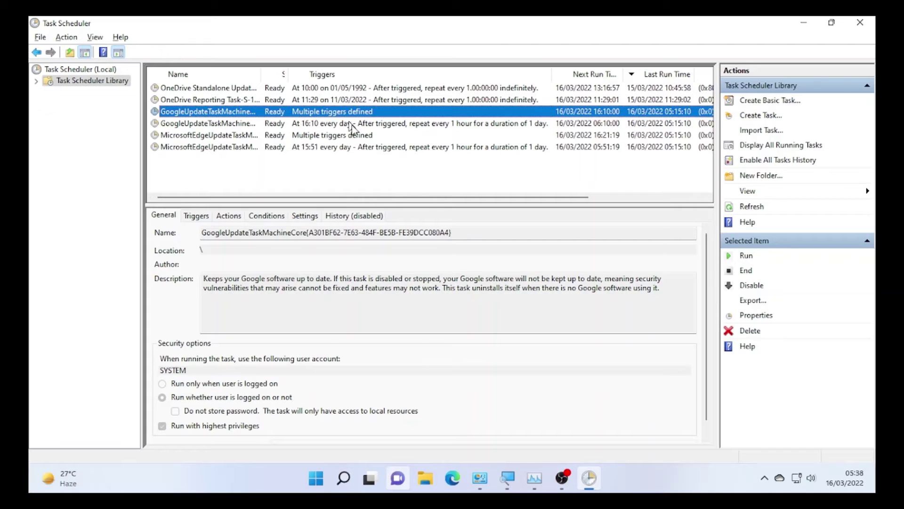
{"action": "left_click_drag", "start_coordinate": [442, 198], "coordinate": [535, 198]}
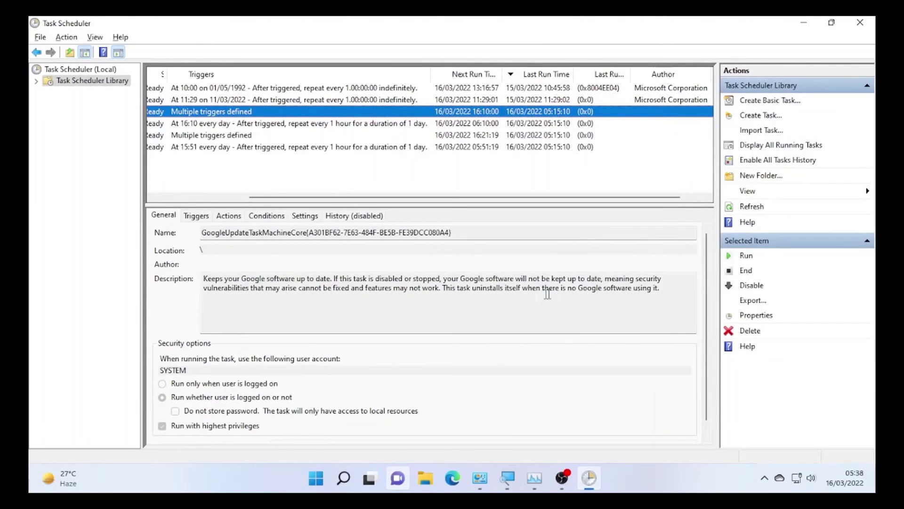
{"action": "left_click", "coordinate": [195, 216]}
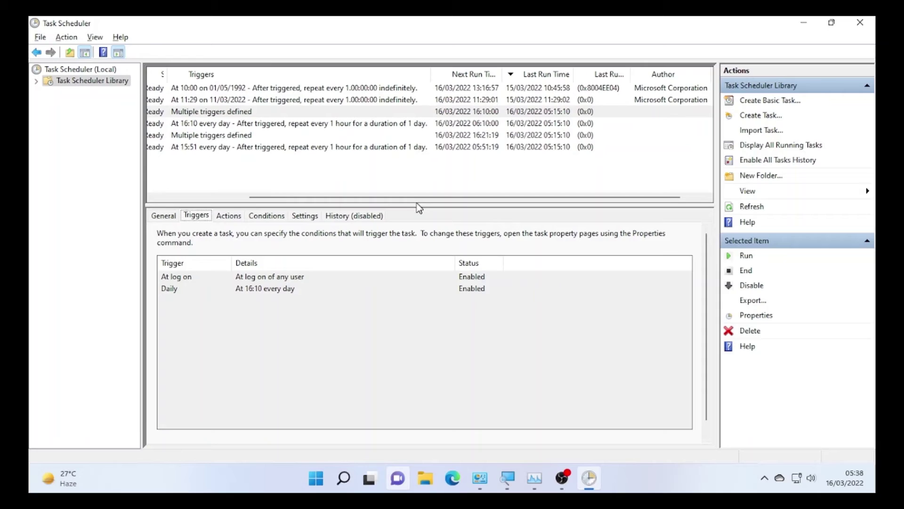
{"action": "left_click_drag", "start_coordinate": [416, 197], "coordinate": [326, 197]}
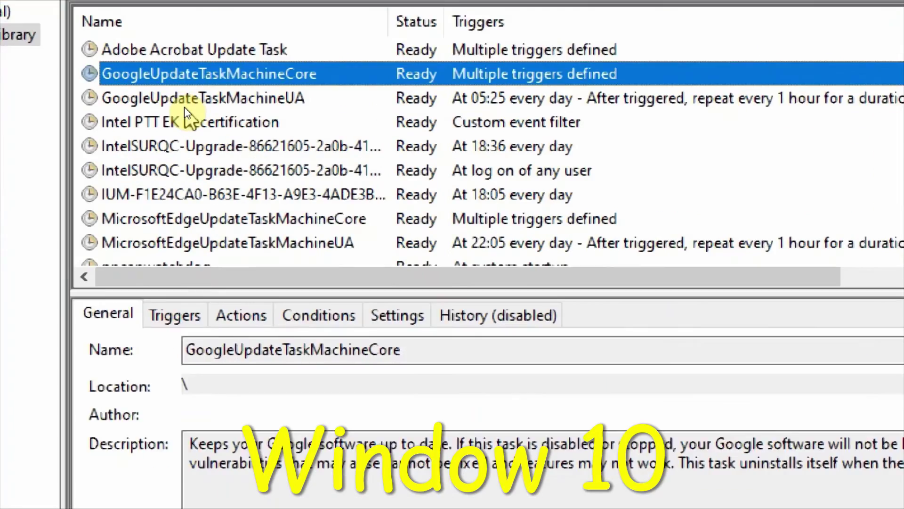
{"action": "scroll", "coordinate": [202, 151], "scroll_direction": "down", "scroll_amount": 1}
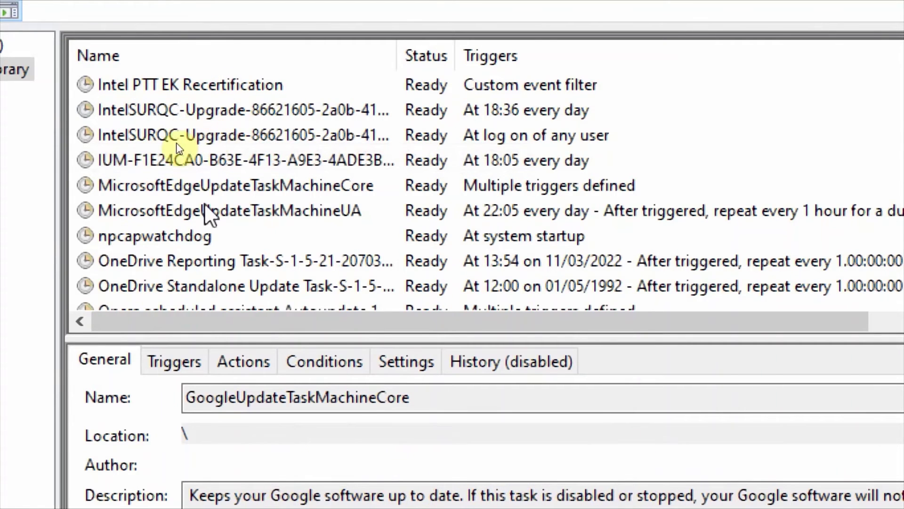
{"action": "scroll", "coordinate": [184, 153], "scroll_direction": "down", "scroll_amount": 1}
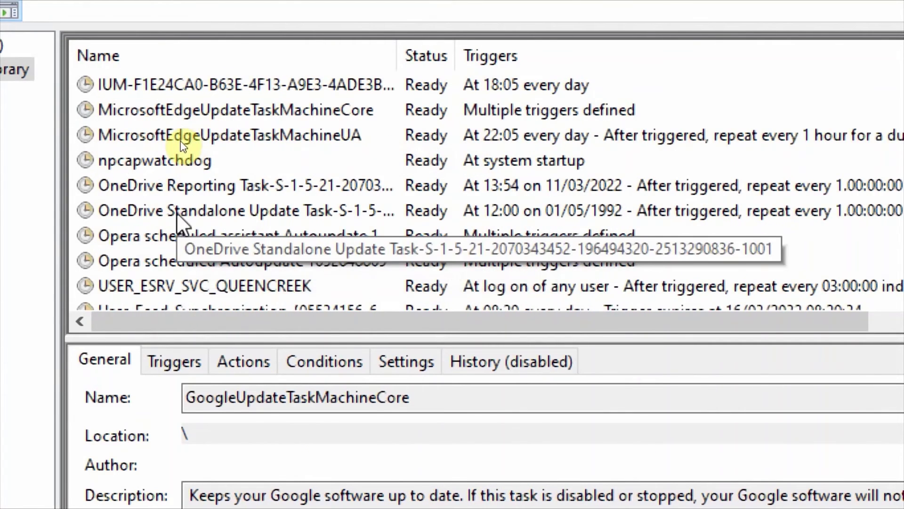
{"action": "scroll", "coordinate": [180, 141], "scroll_direction": "down", "scroll_amount": 1}
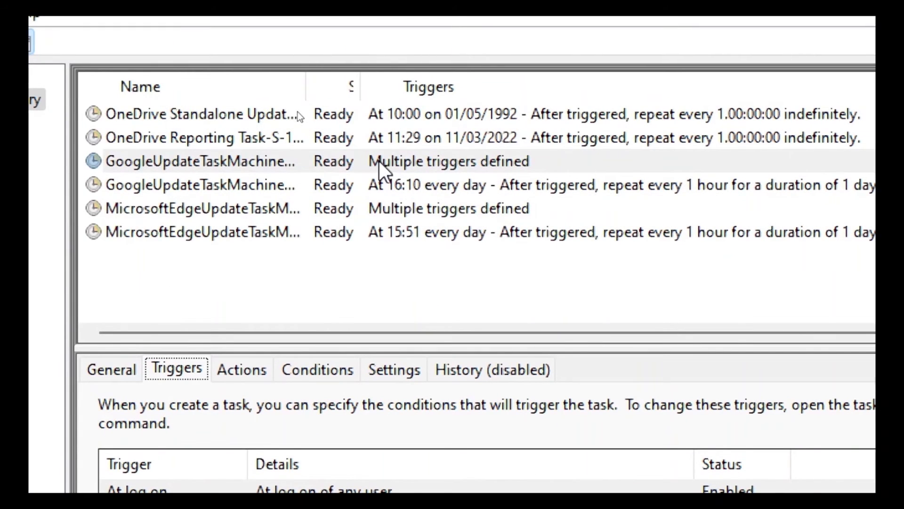
- Check the Google update task's Disable/Delete actions and Start's power choices, closing both unused
{"action": "right_click", "coordinate": [380, 161]}
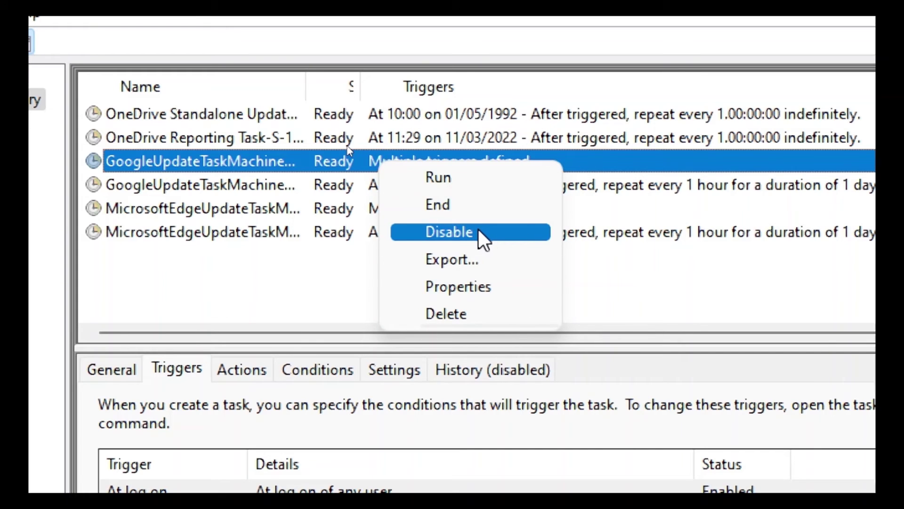
{"action": "left_click", "coordinate": [196, 298]}
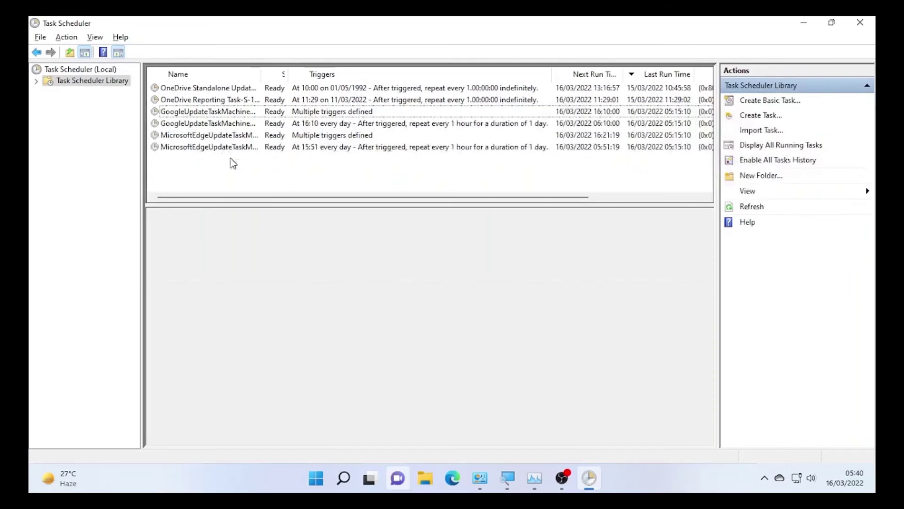
{"action": "left_click", "coordinate": [315, 477]}
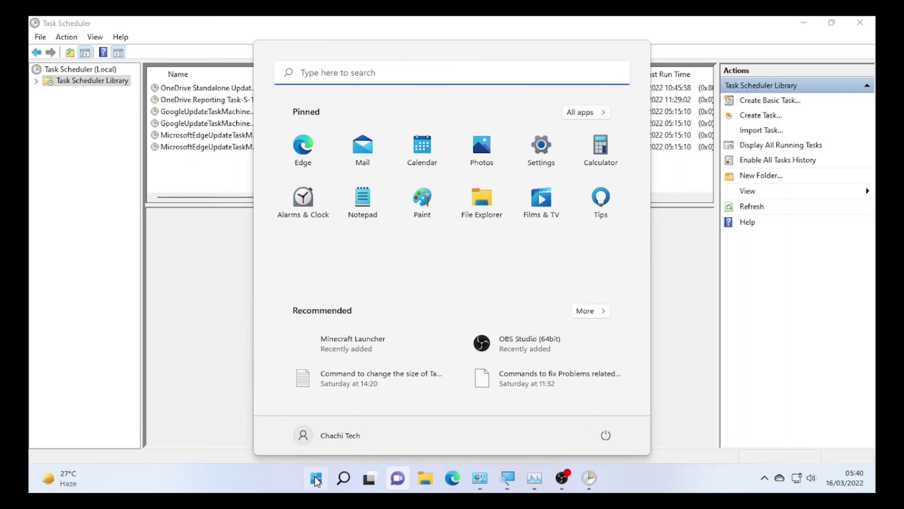
{"action": "left_click", "coordinate": [605, 434]}
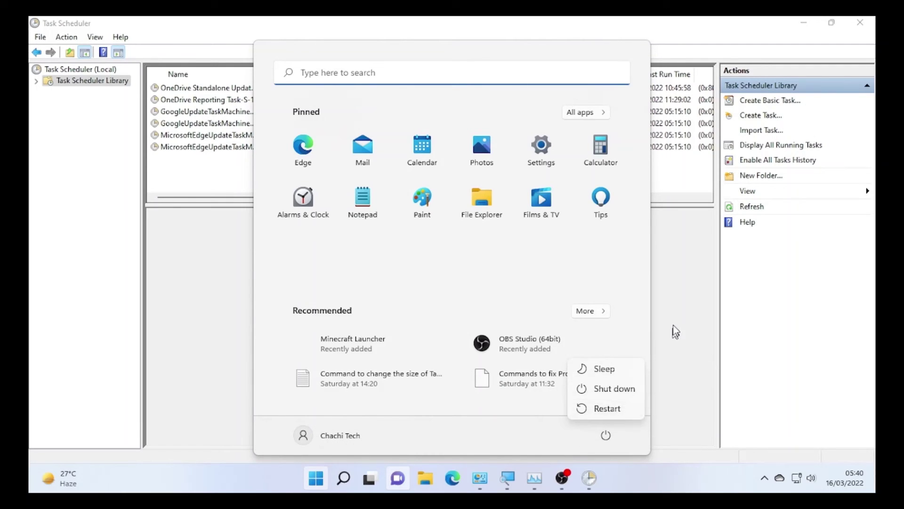
{"action": "key", "text": "Escape"}
{"action": "left_click", "coordinate": [680, 314]}
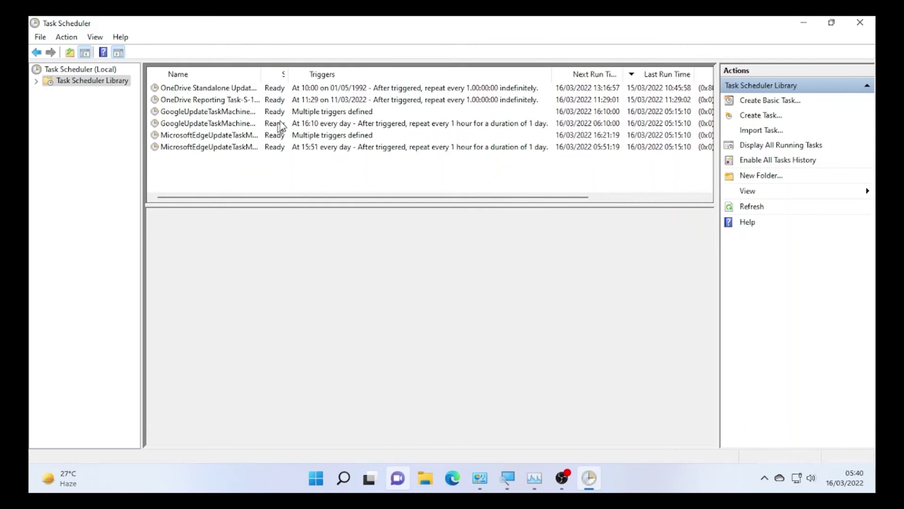
- Reselect the Google update task, close its actions menu without deleting, and bring up Start
{"action": "left_click", "coordinate": [293, 115]}
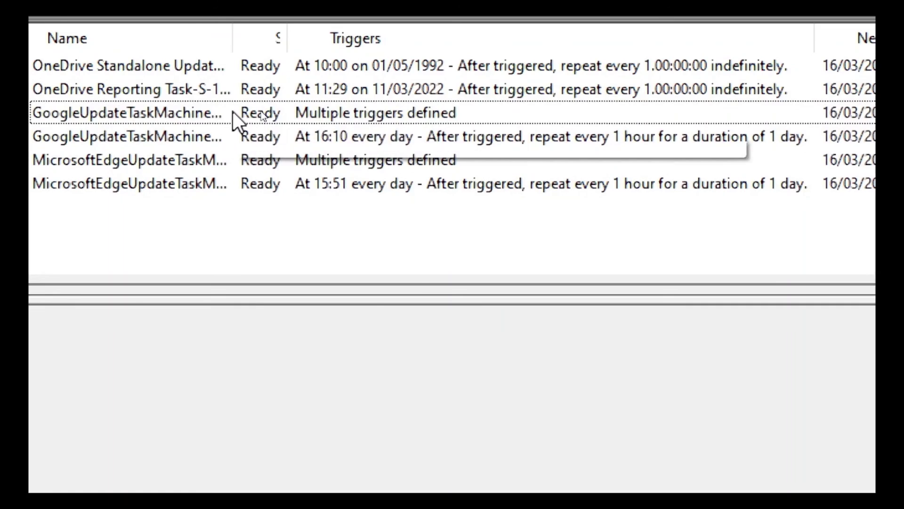
{"action": "right_click", "coordinate": [233, 112]}
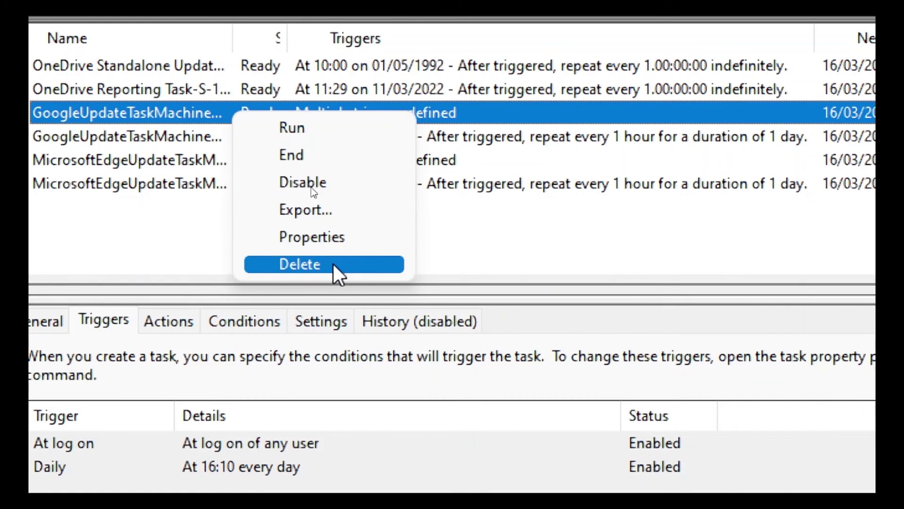
{"action": "left_click", "coordinate": [390, 240]}
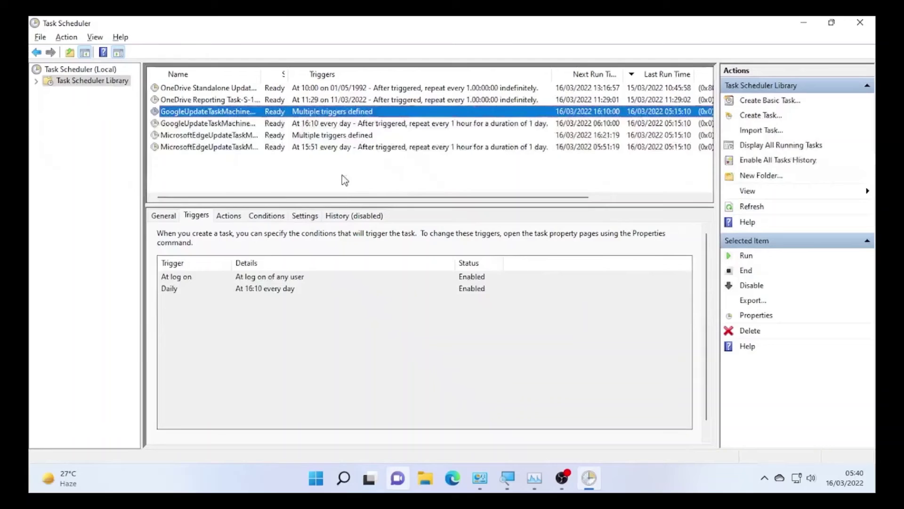
{"action": "left_click", "coordinate": [315, 478]}
- Reveal Restart under Start's Shut down or sign out menu, then dismiss the menus without restarting
{"action": "right_click", "coordinate": [315, 478]}
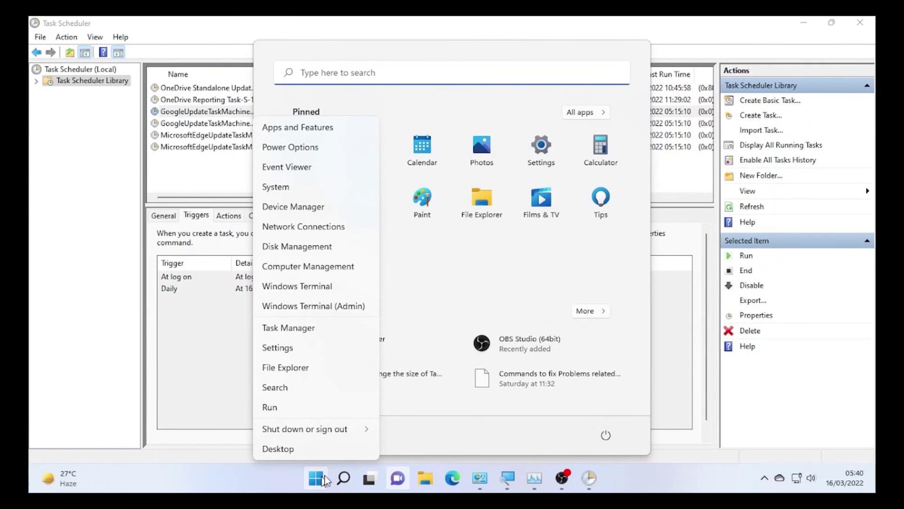
{"action": "mouse_move", "coordinate": [361, 429]}
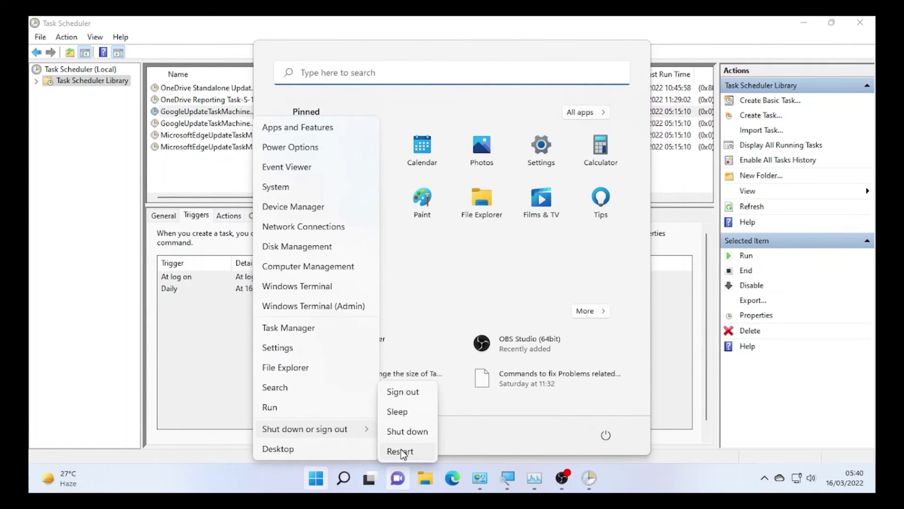
{"action": "left_click", "coordinate": [182, 347]}
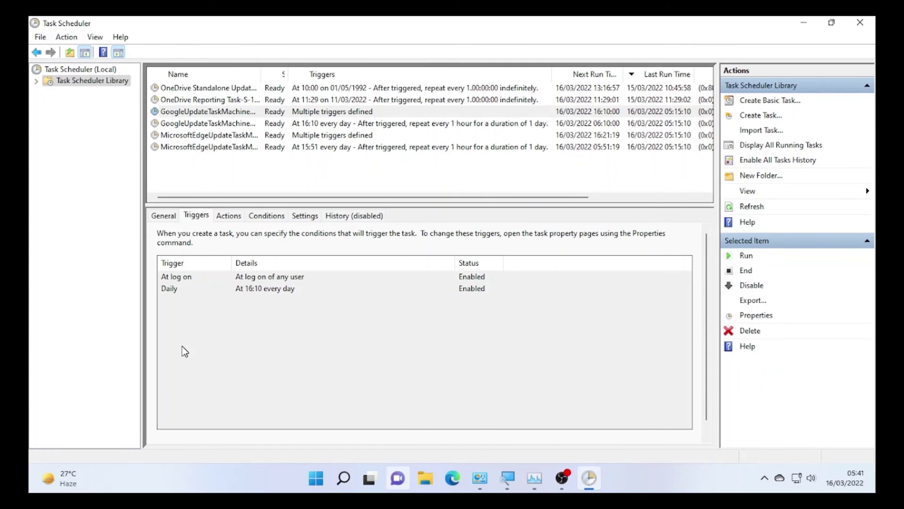
- Reverse the Last Run Time sort so the Google update tasks come first and OneDrive last
{"action": "left_click", "coordinate": [656, 74]}
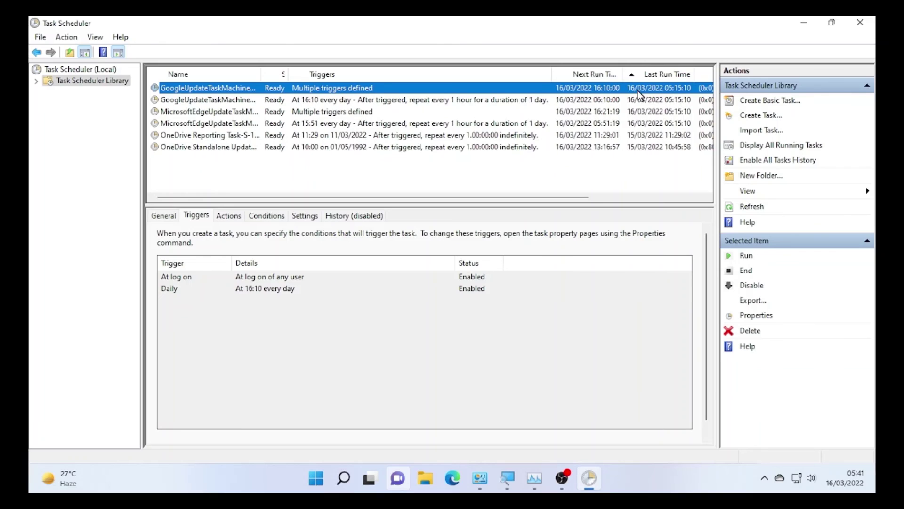